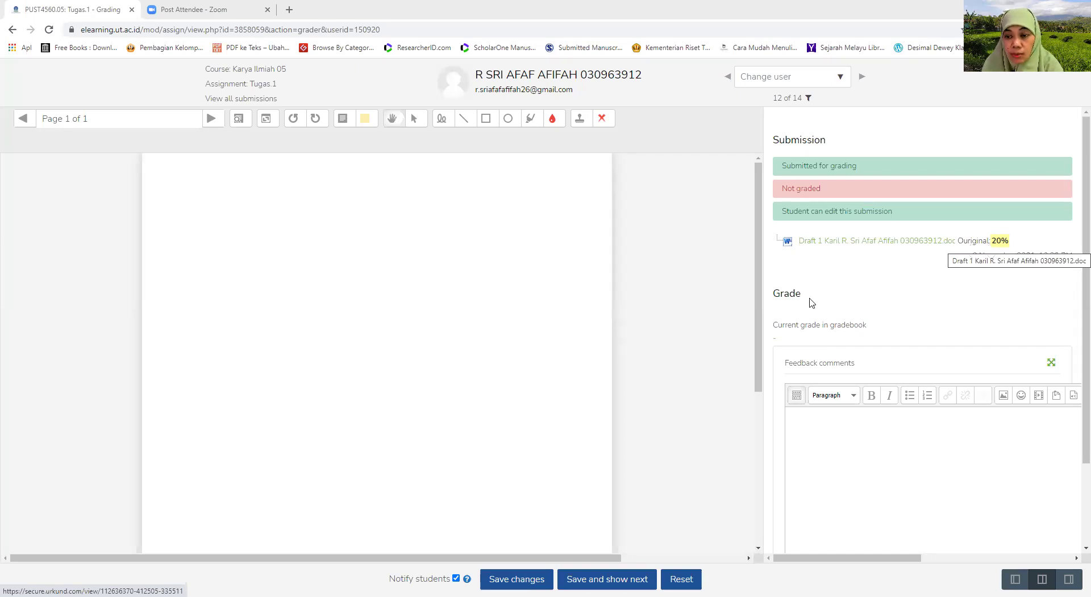
Step: Open the Ouriginal report for the submitted draft and examine its findings, similarity and submission details in the analysis overview
left_click(1000, 240)
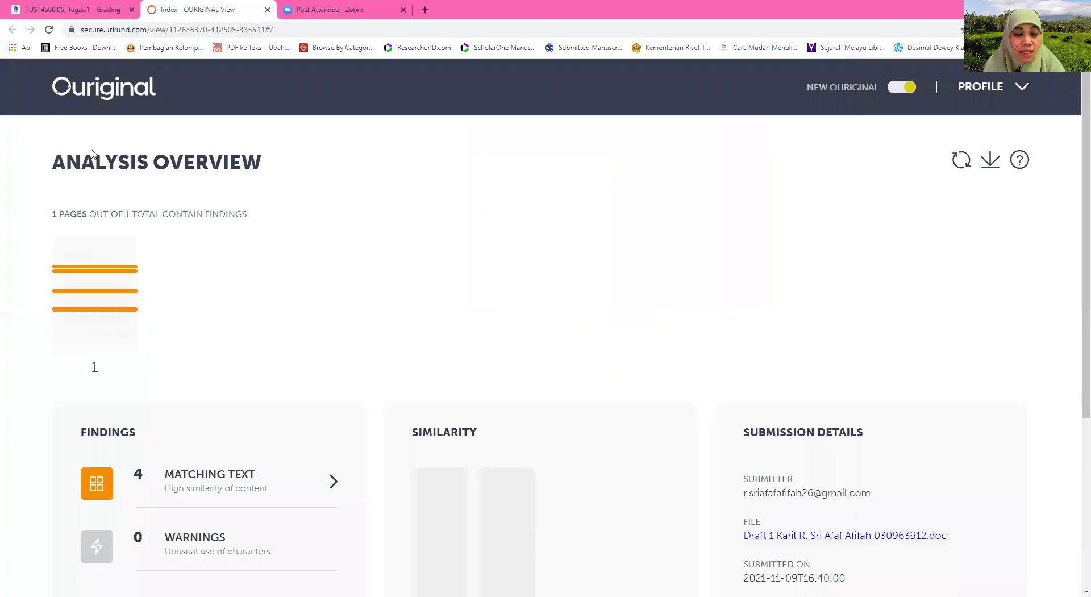
scroll(142, 278, "down", 2)
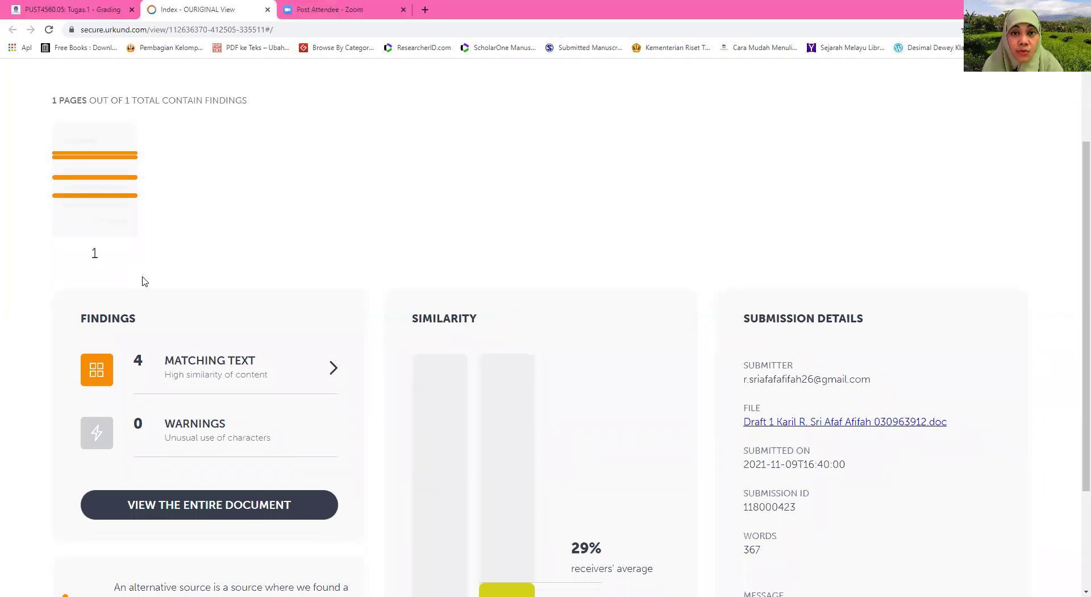
scroll(145, 281, "down", 1)
scroll(157, 240, "up", 1)
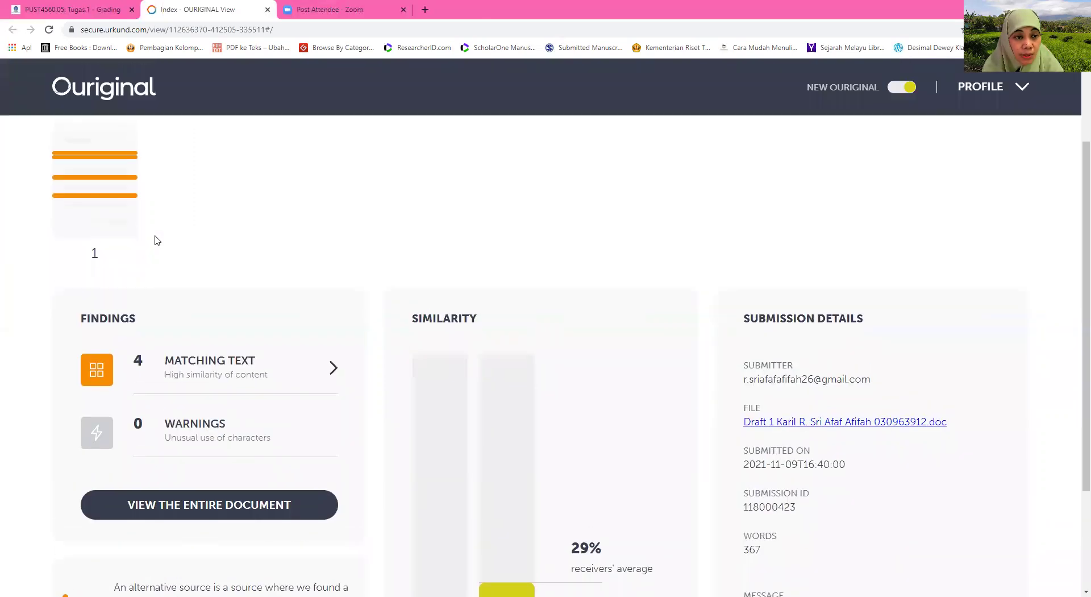
scroll(157, 240, "down", 2)
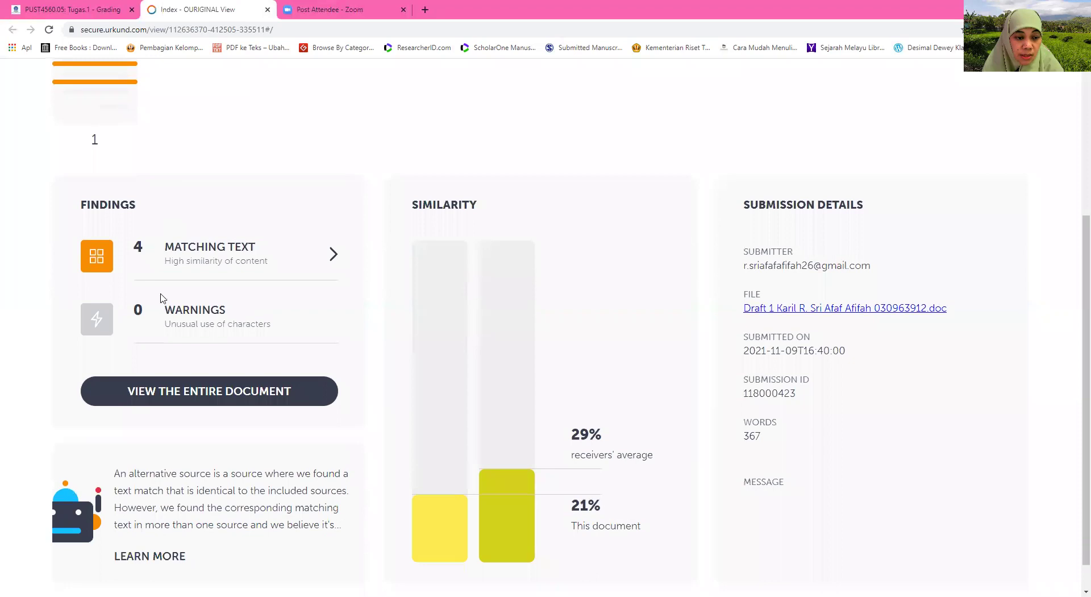
Step: View the entire submitted document and read through to the highlighted matches under I.1 Latar Belakang
left_click(218, 404)
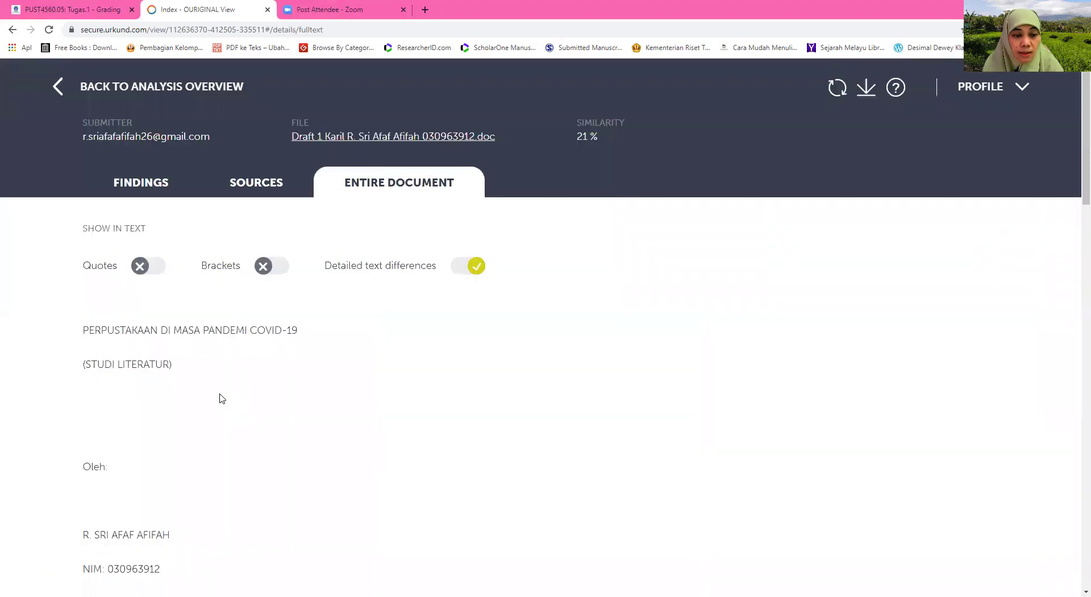
scroll(216, 352, "down", 1)
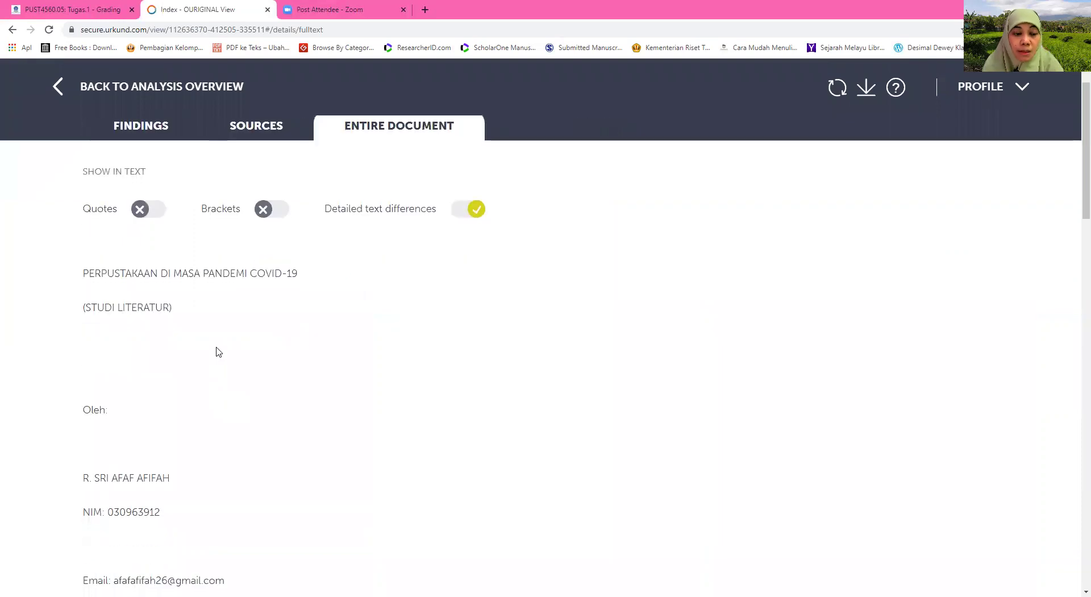
scroll(216, 351, "down", 3)
scroll(216, 351, "down", 2)
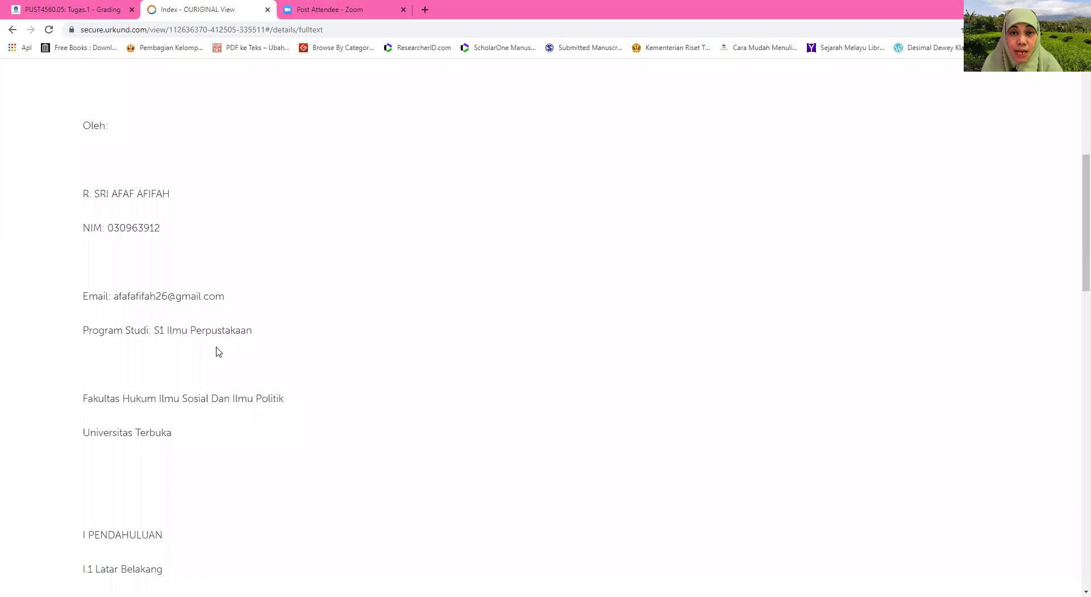
scroll(216, 352, "down", 2)
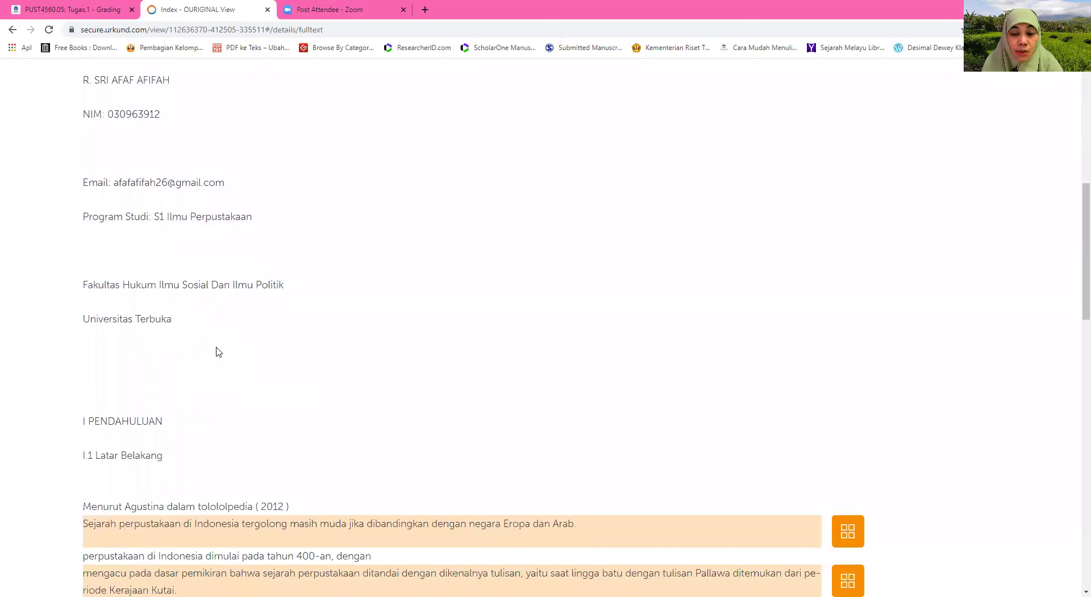
scroll(216, 352, "down", 4)
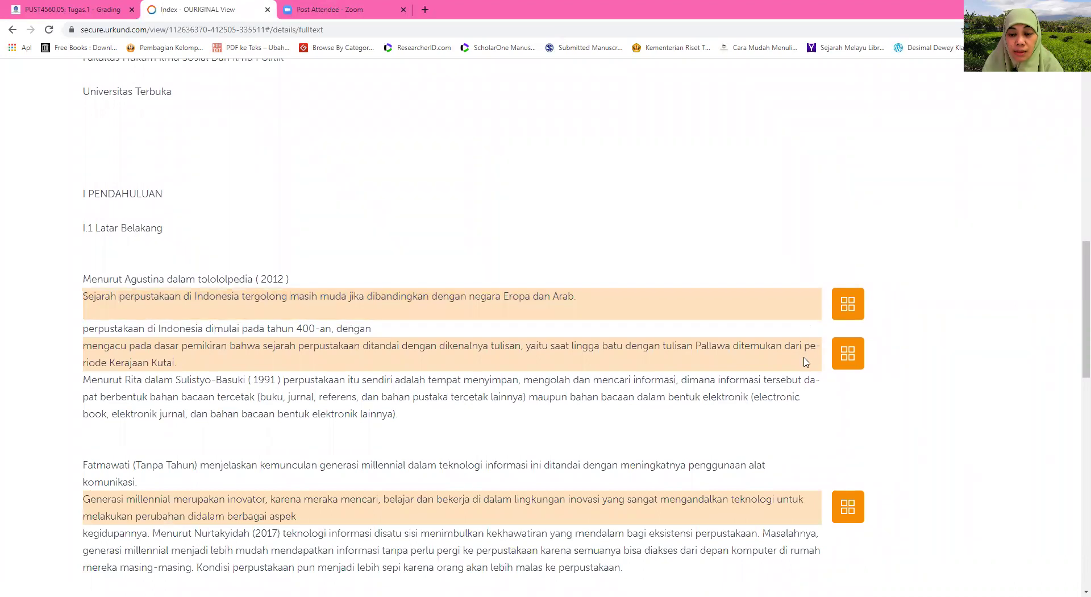
scroll(806, 362, "down", 1)
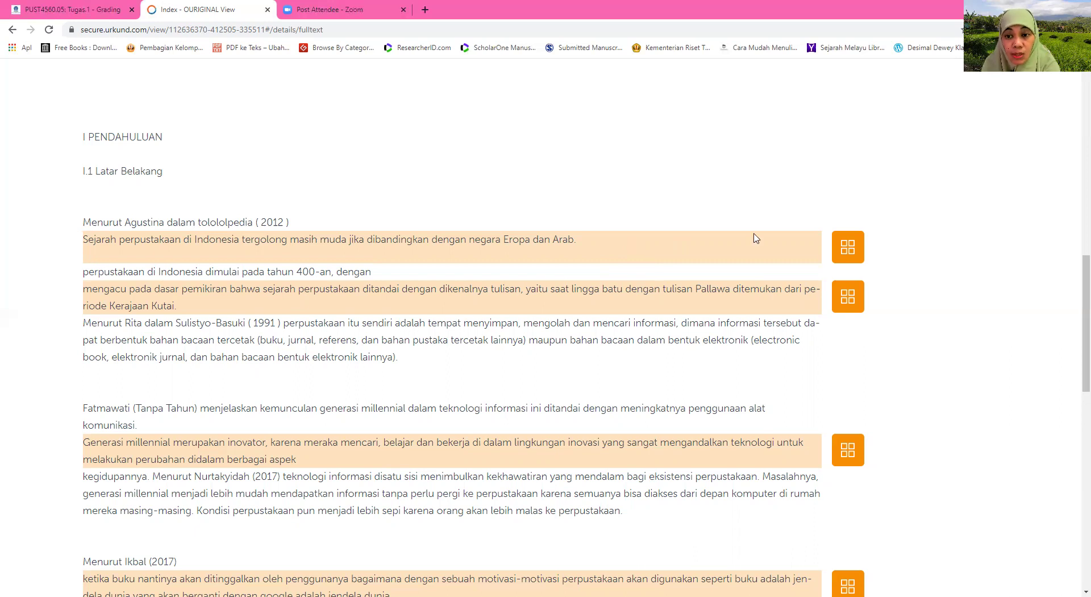
Step: Compare the first highlighted sentence, on the history of libraries in Indonesia, with its matching source, and close the comparison
left_click(858, 248)
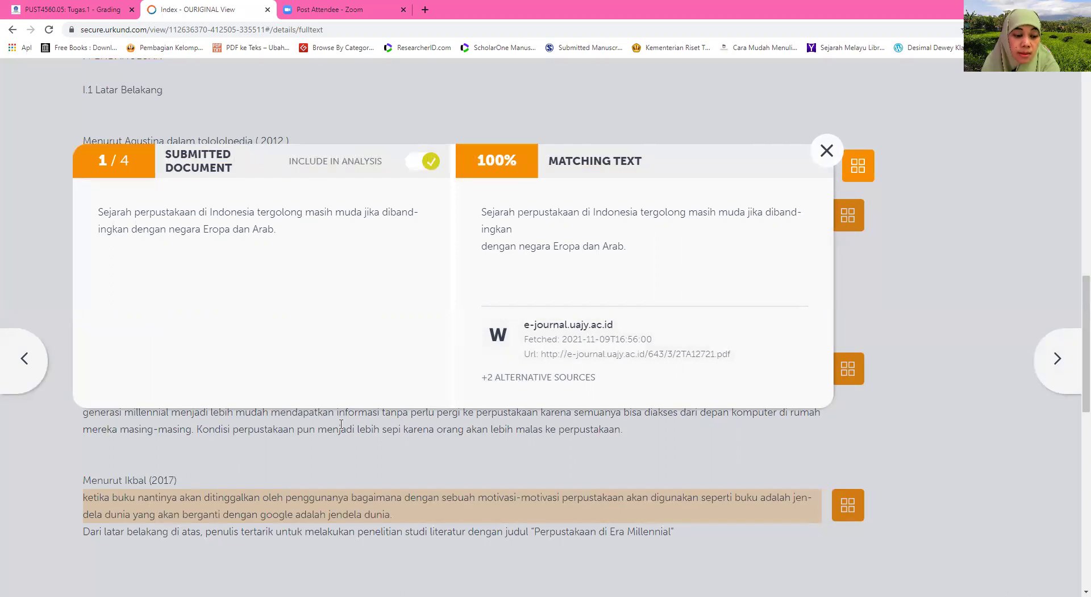
left_click(476, 302)
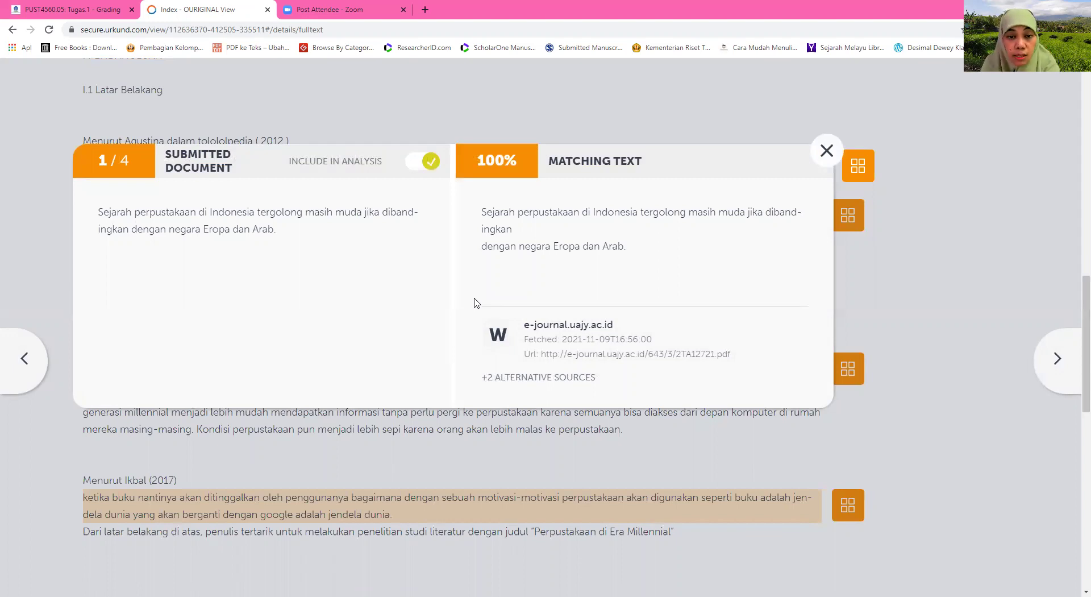
left_click(824, 151)
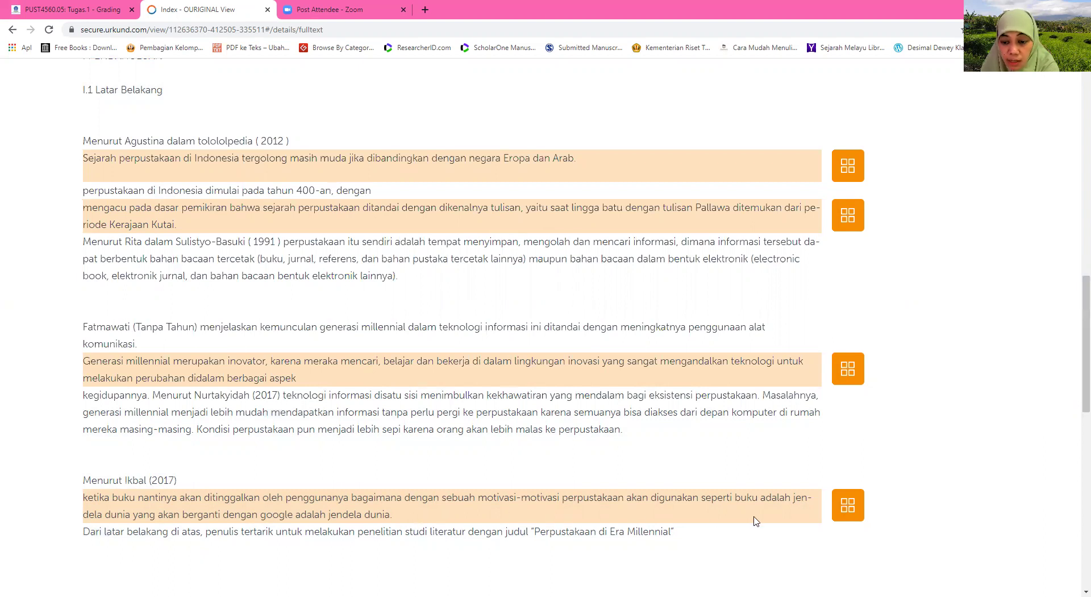
Step: Inspect the last highlighted match in Latar Belakang and its medium.com source article, closing both when done
left_click(847, 515)
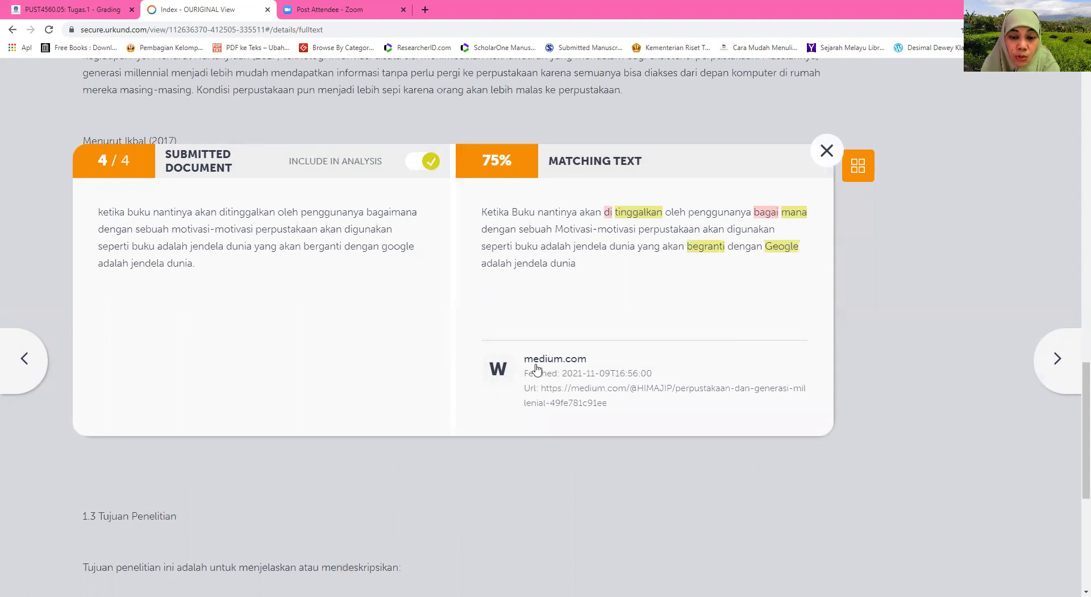
left_click(570, 389)
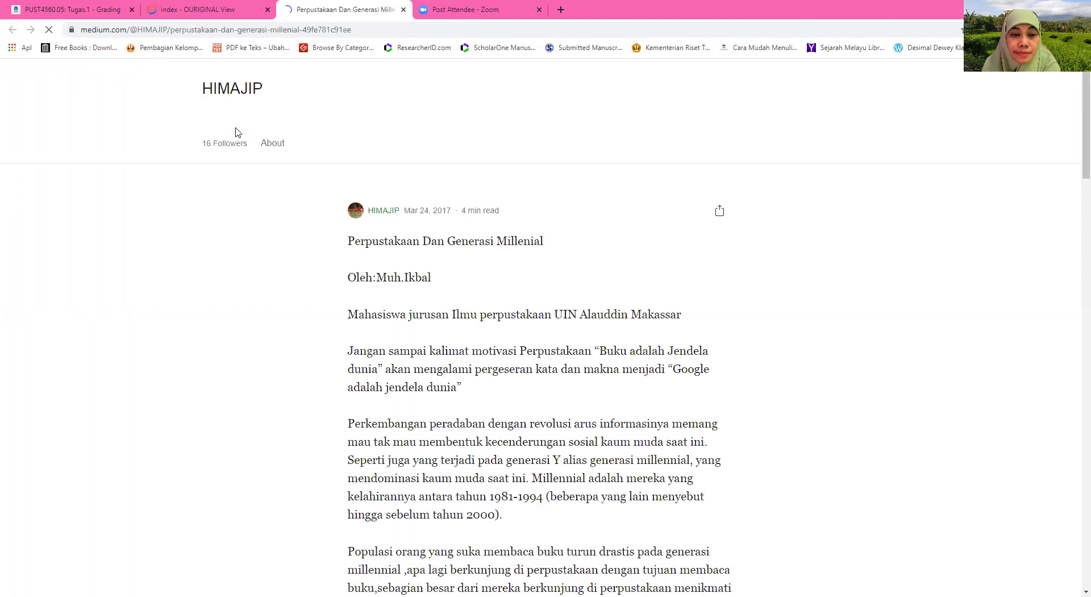
scroll(357, 260, "down", 15)
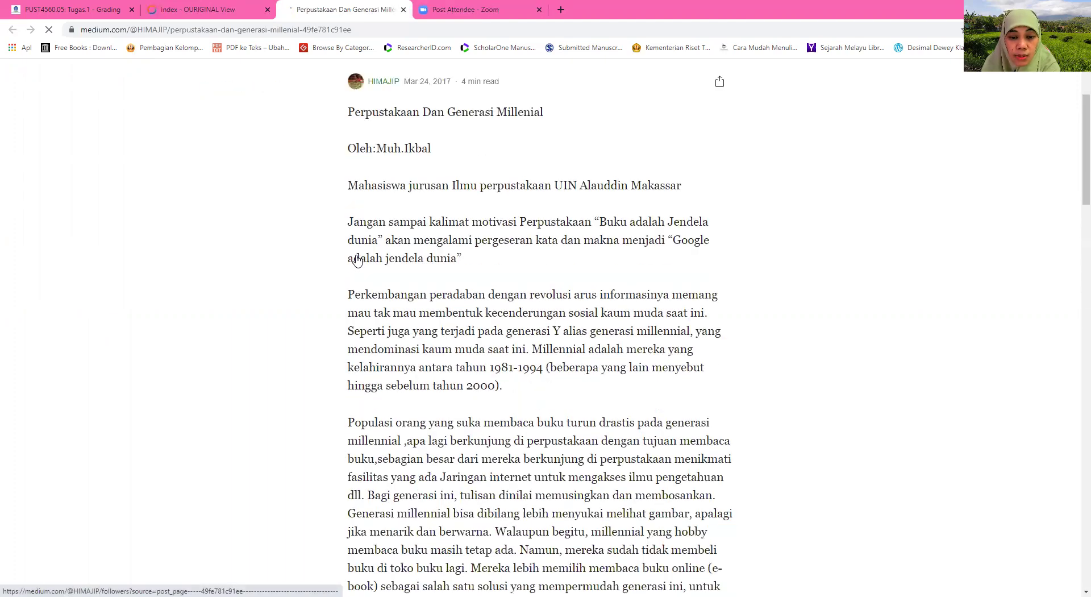
scroll(357, 260, "down", 15)
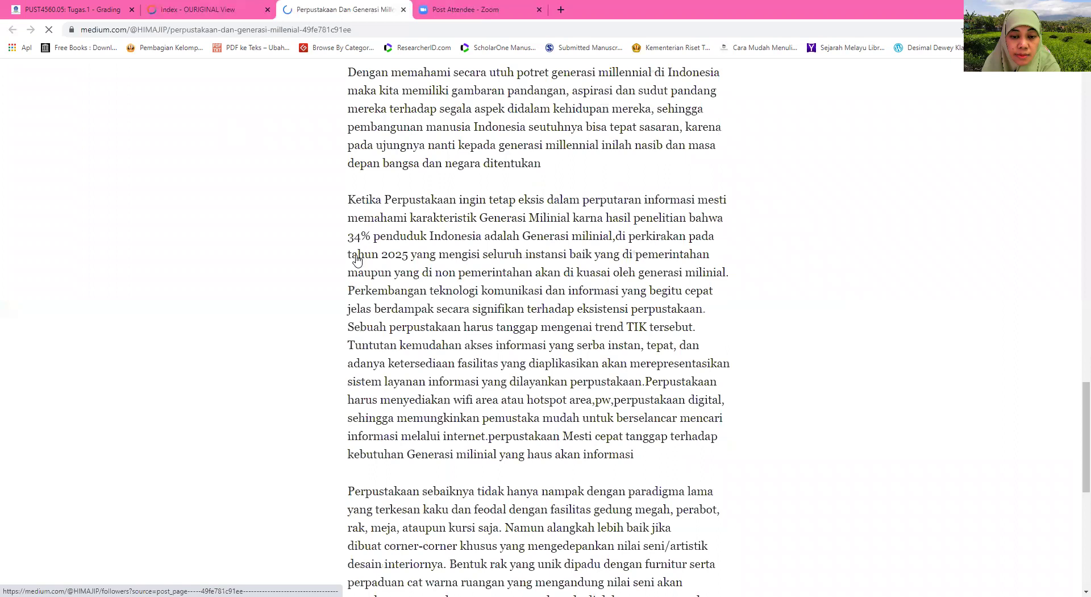
scroll(357, 260, "up", 20)
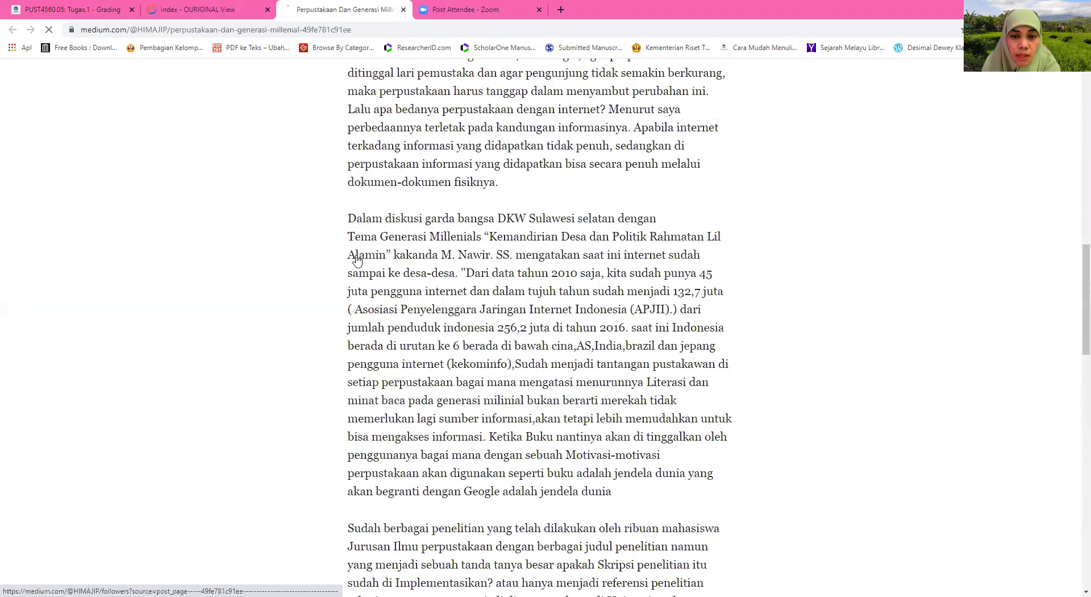
scroll(357, 260, "up", 3)
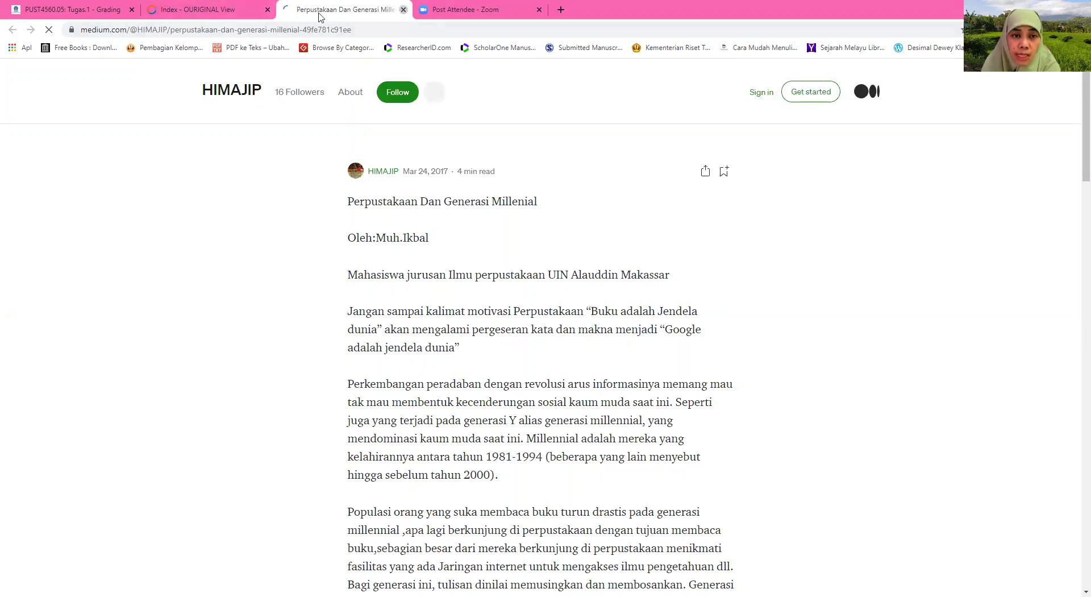
key("ctrl+w")
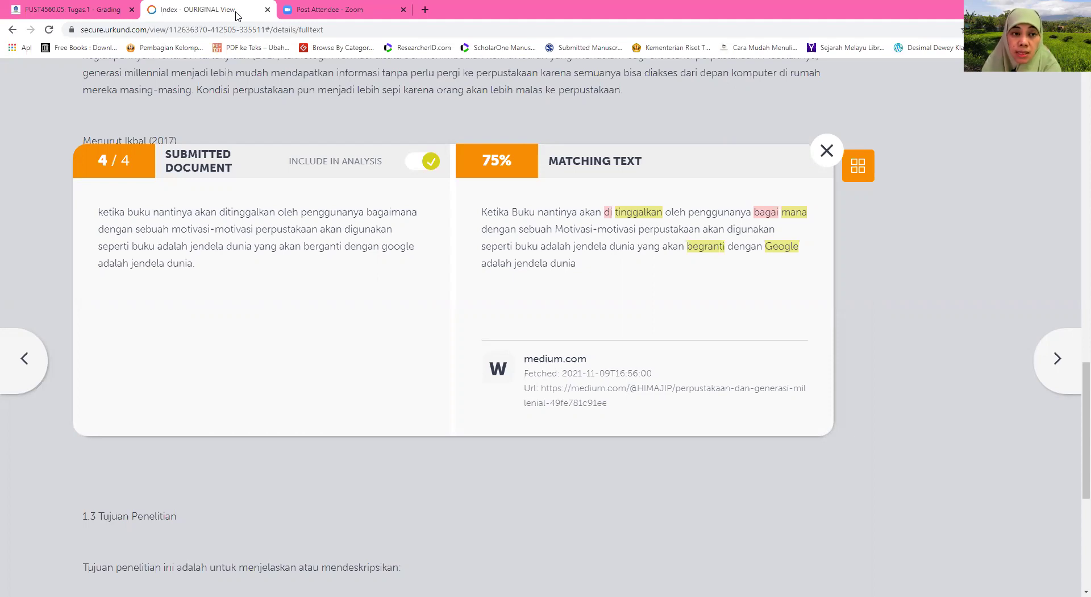
left_click(827, 150)
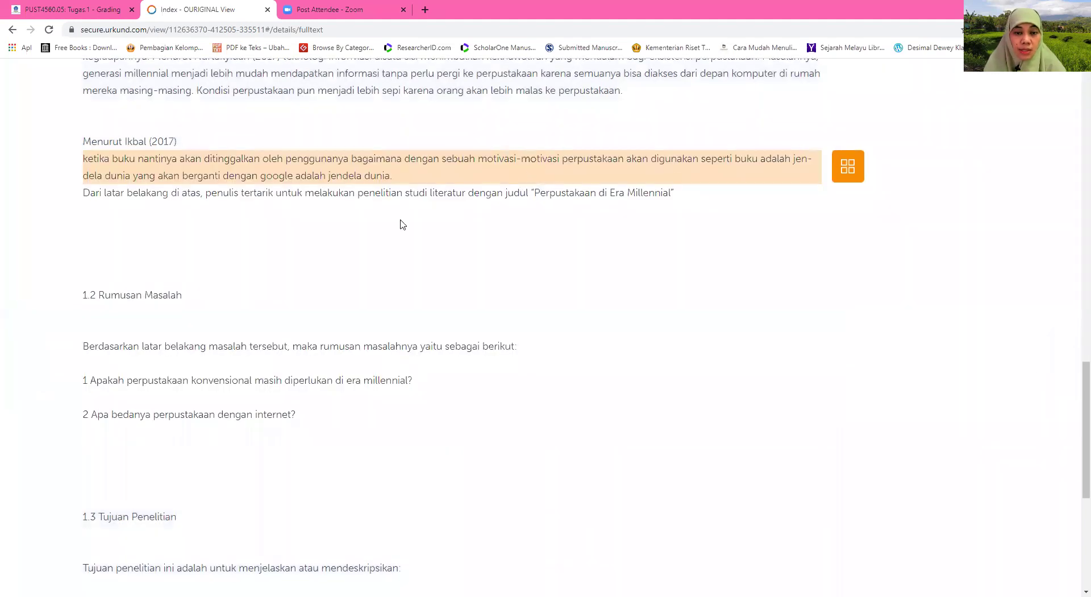
Step: Go back to the analysis overview and check the Matching Text findings, returning to the overview when done
scroll(401, 223, "up", 4)
scroll(401, 224, "up", 4)
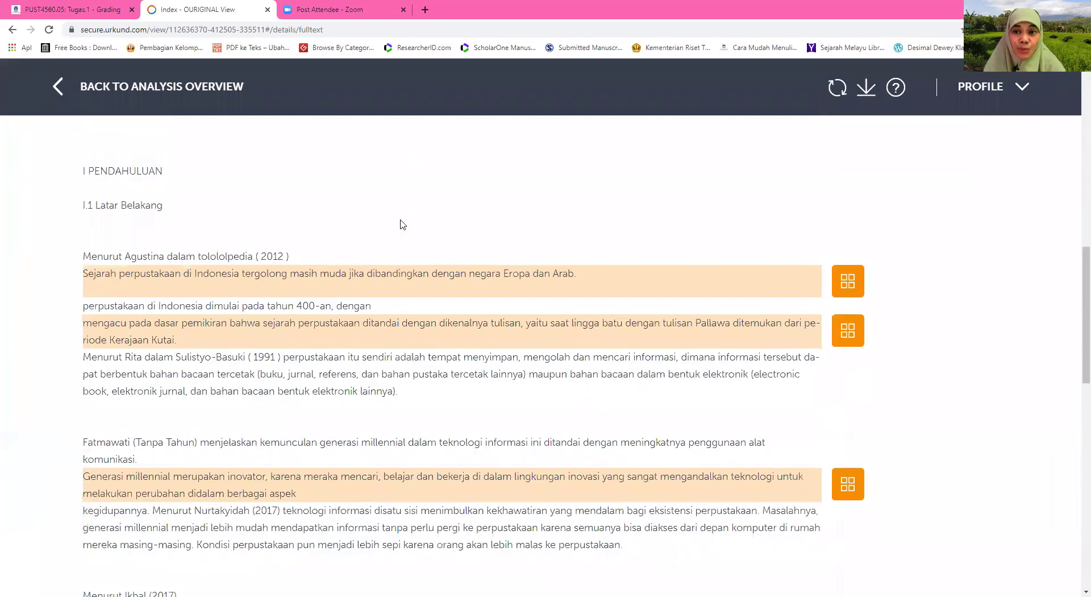
left_click(64, 93)
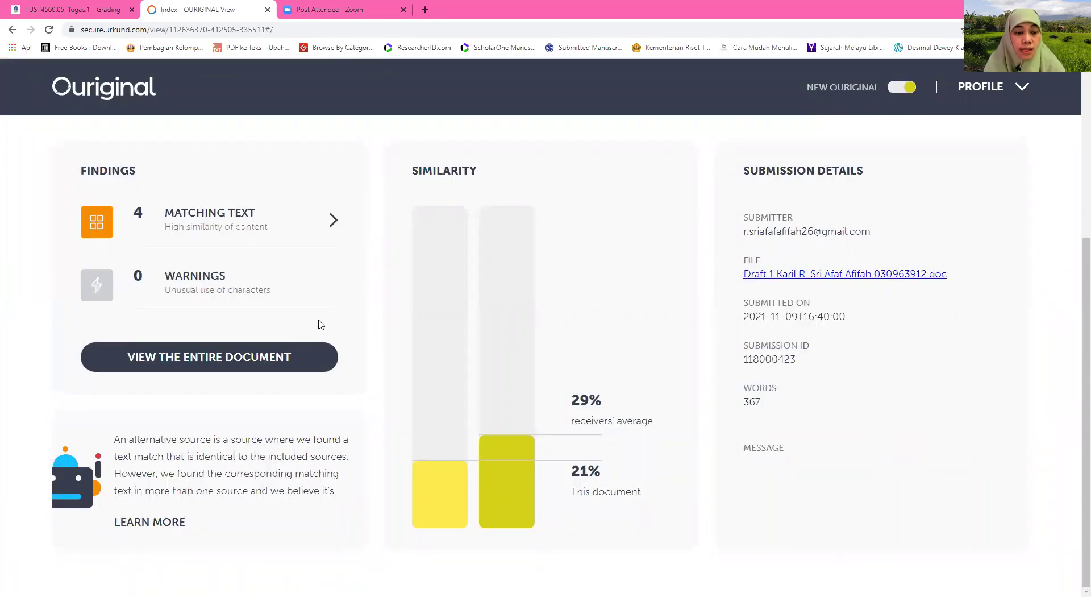
left_click(241, 220)
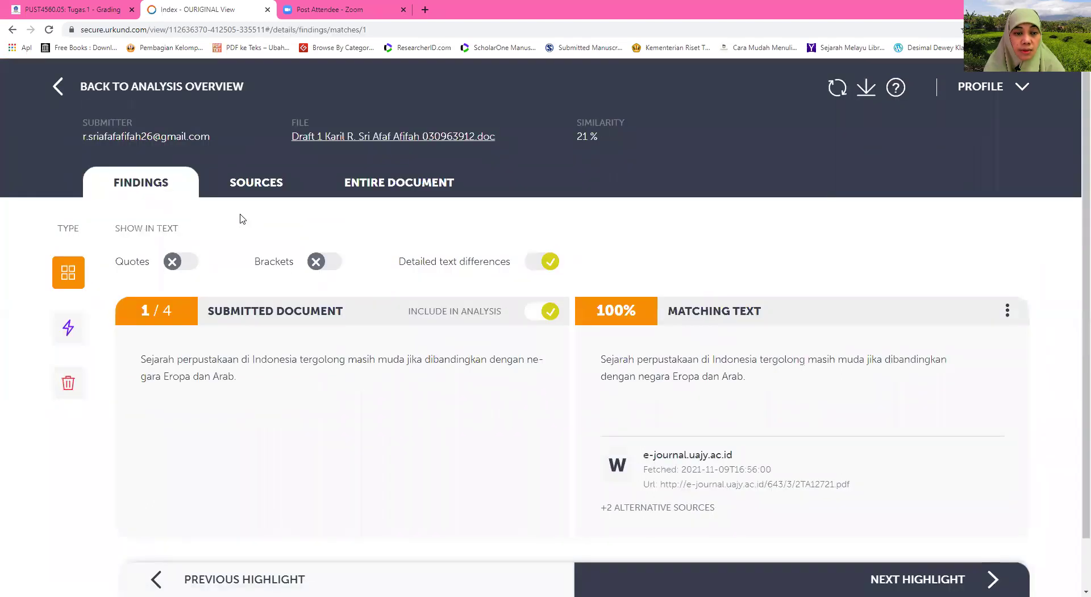
left_click(61, 92)
Step: Review the highlighted passages in the entire document once more and return to the analysis overview
scroll(224, 352, "down", 3)
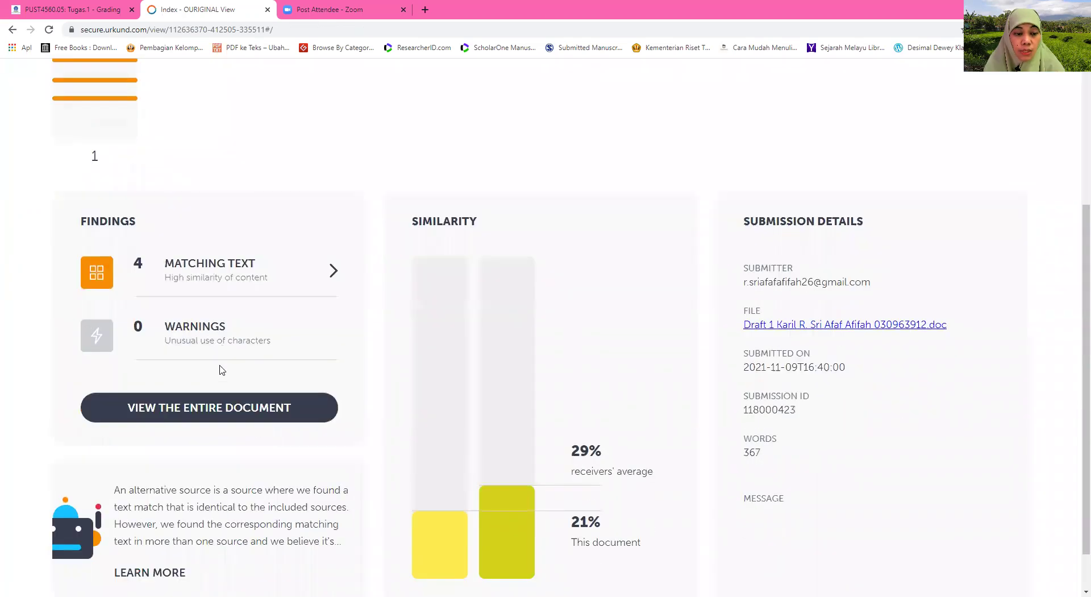
left_click(219, 402)
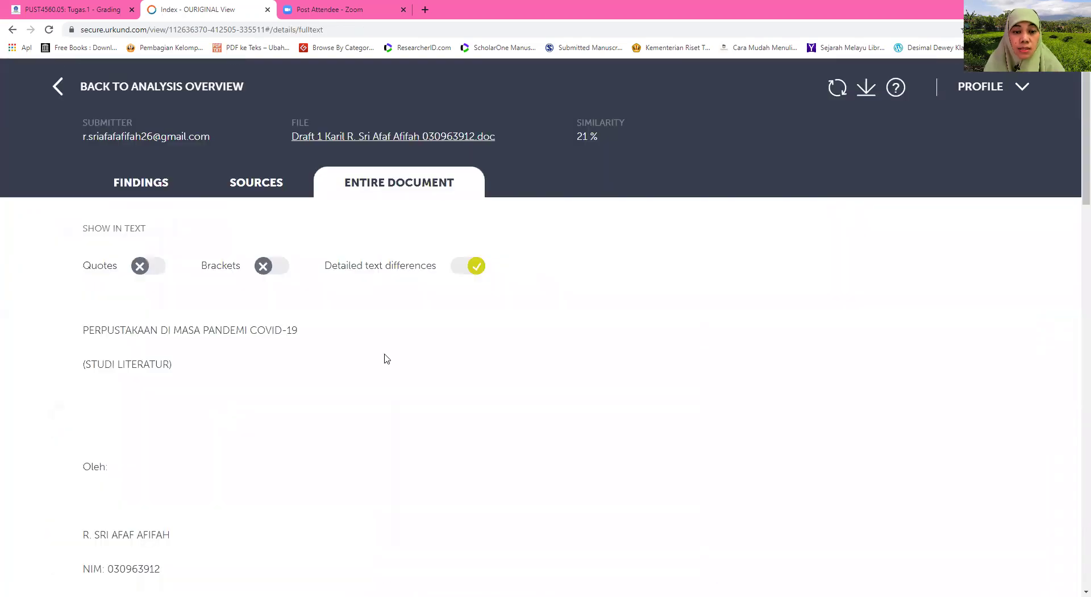
scroll(387, 358, "down", 20)
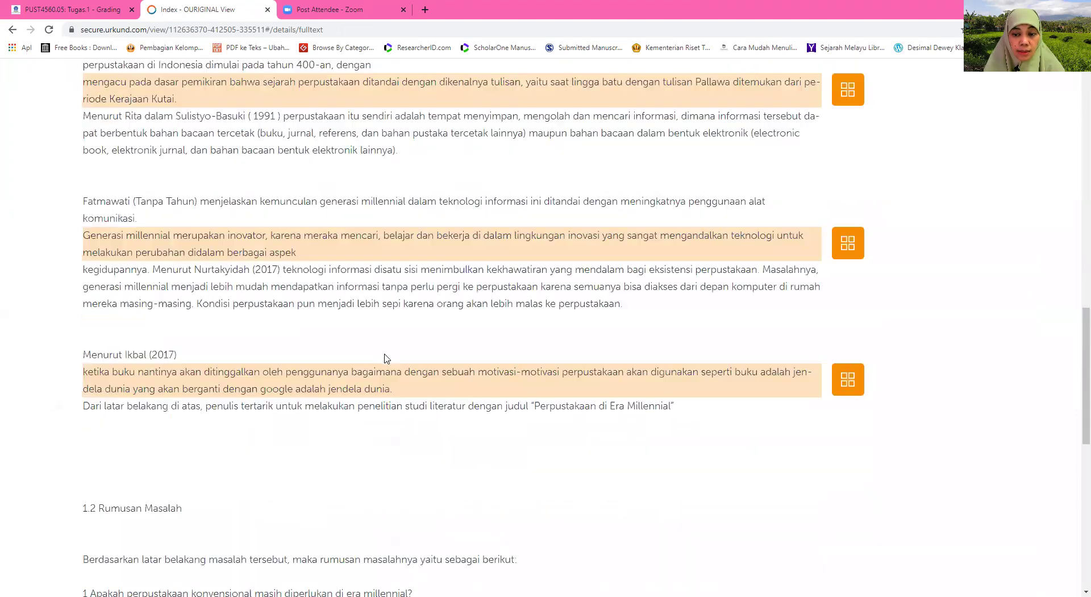
scroll(387, 358, "up", 8)
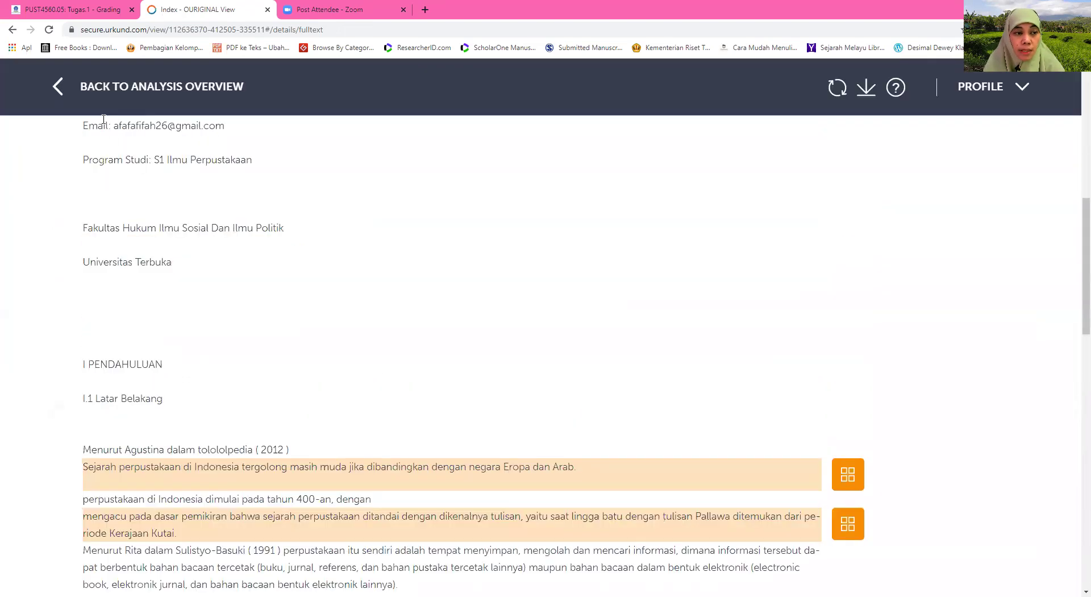
left_click(55, 87)
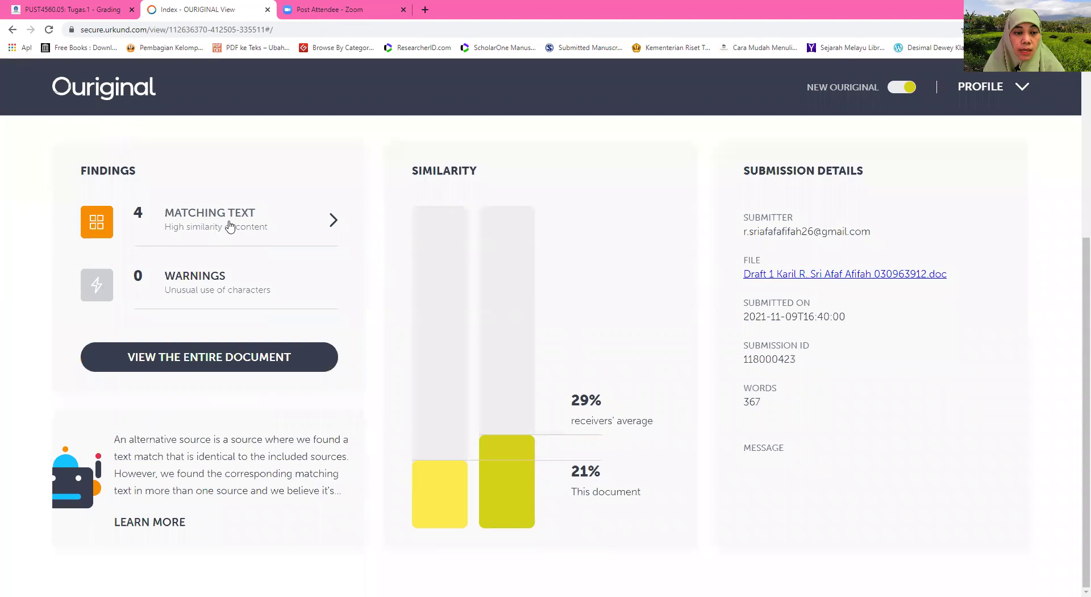
Step: From the Matching Text findings, bring up the active sources and examine their similarity and match locations in the document
left_click(230, 226)
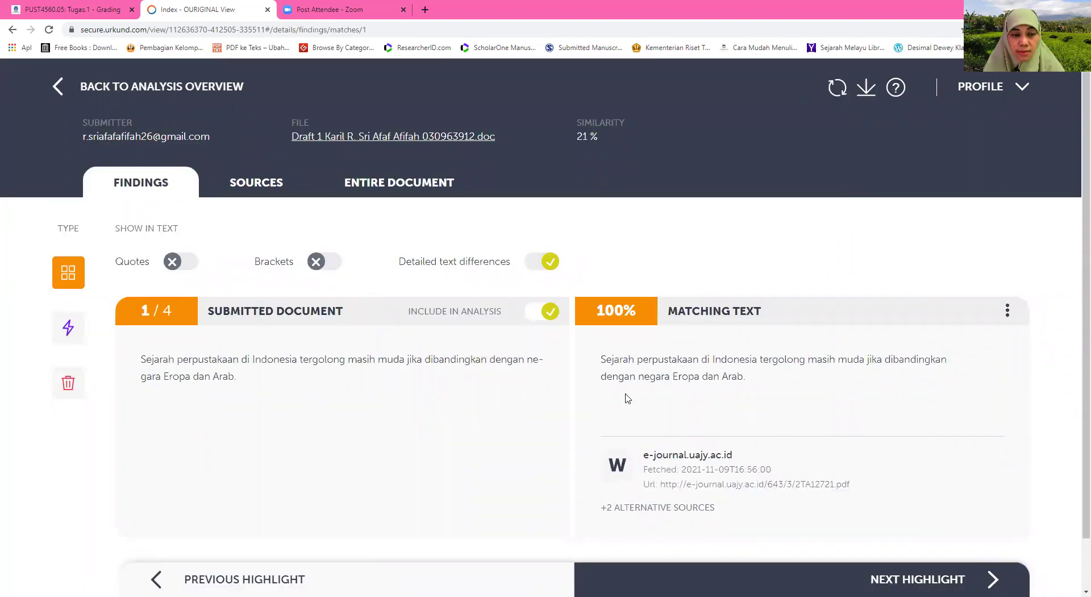
left_click(263, 183)
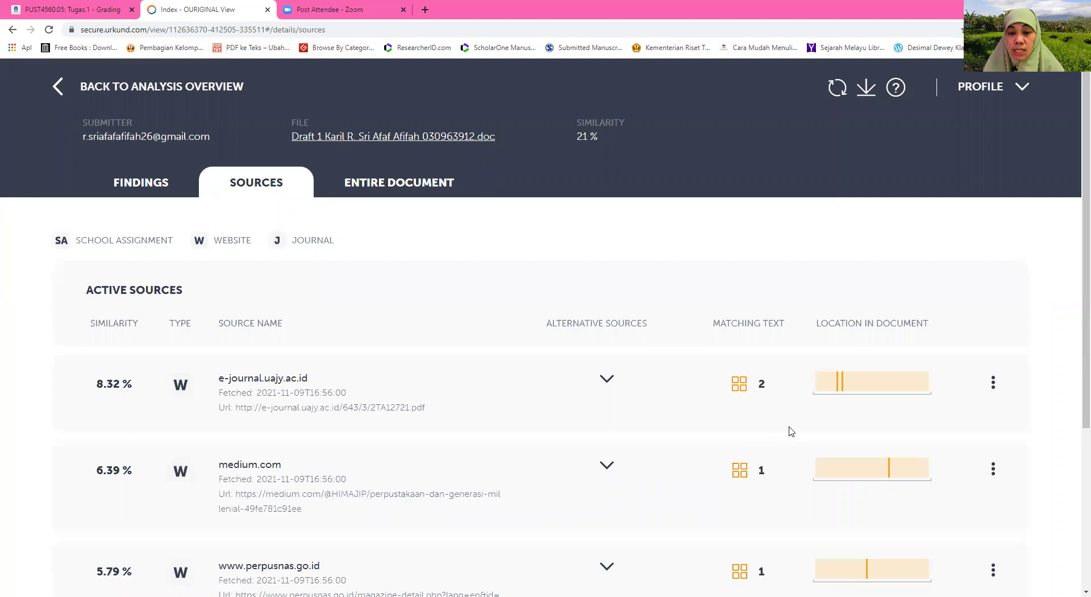
scroll(849, 398, "down", 1)
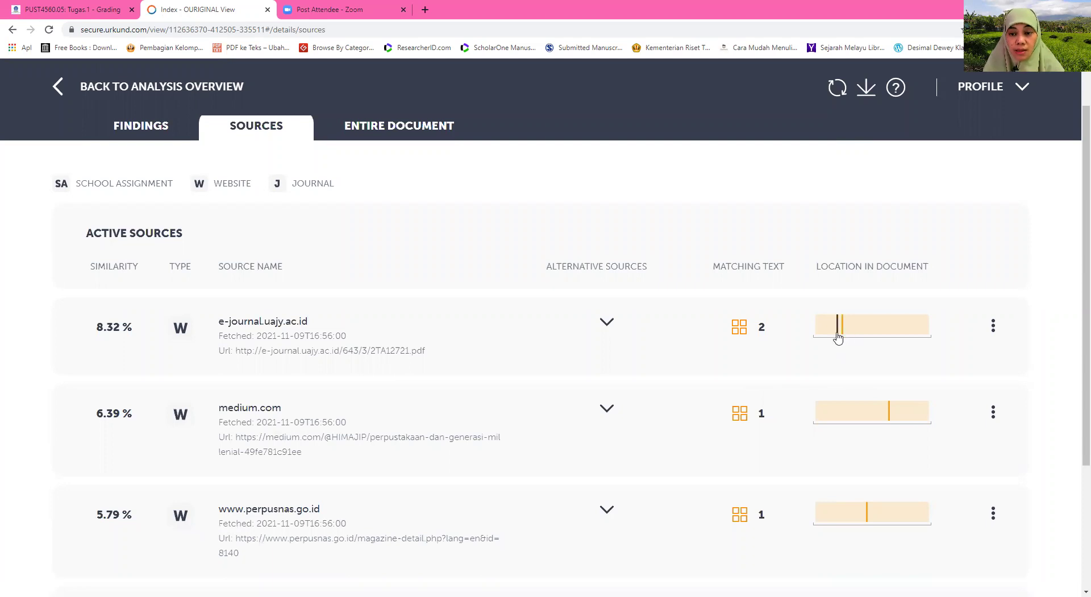
scroll(841, 341, "down", 1)
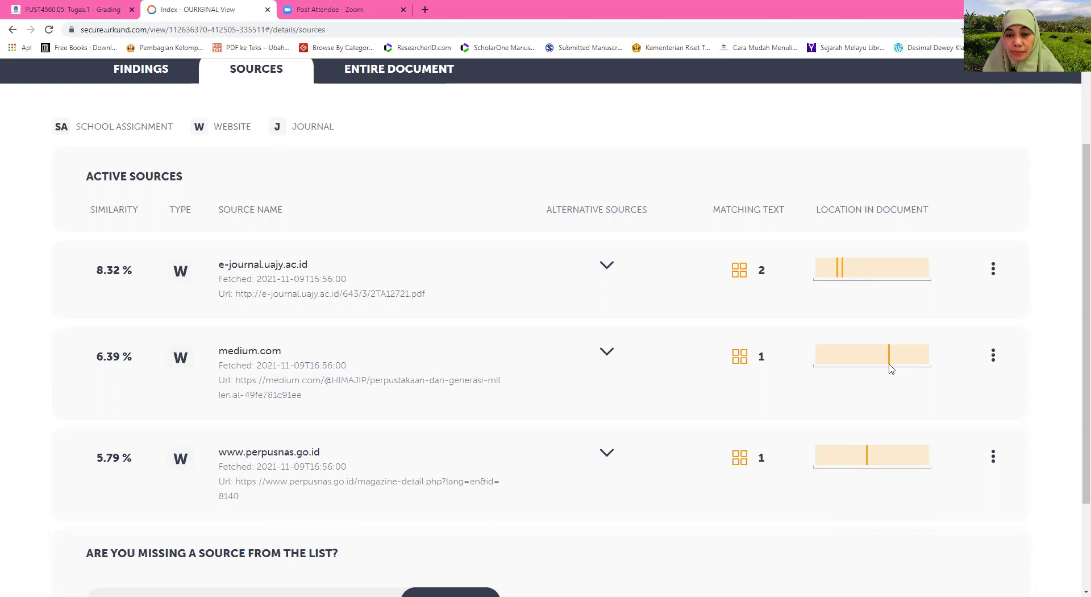
scroll(398, 330, "up", 2)
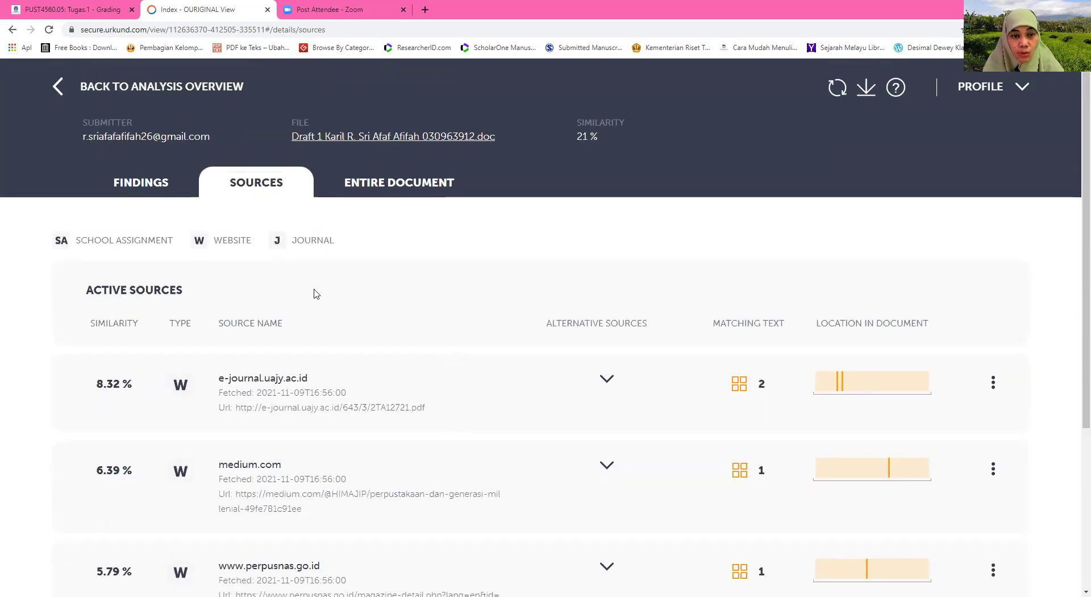
Step: Switch from the active sources to the entire document and skim its text, returning to the title page
left_click(392, 188)
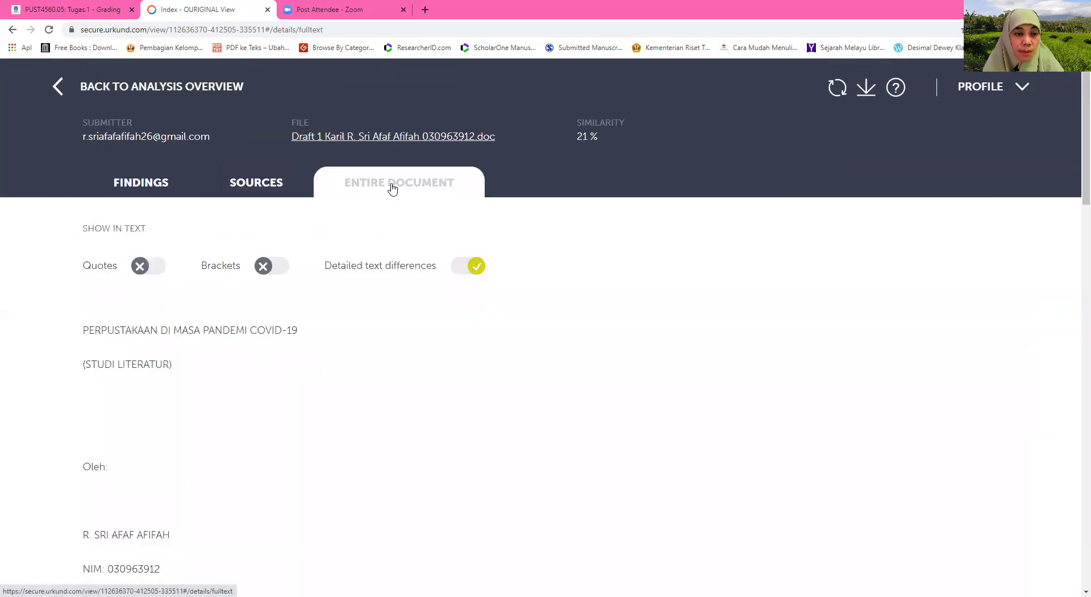
scroll(229, 392, "down", 4)
scroll(229, 392, "up", 4)
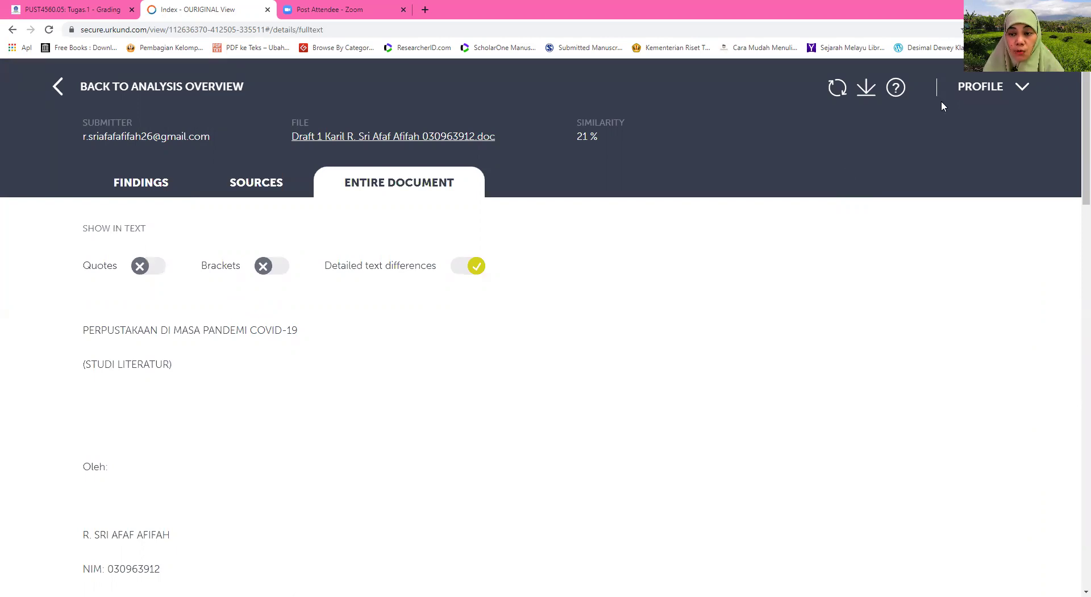
Step: Export the analysis report and save it as a PDF on the Data (D:) drive under the suggested file name
left_click(1004, 90)
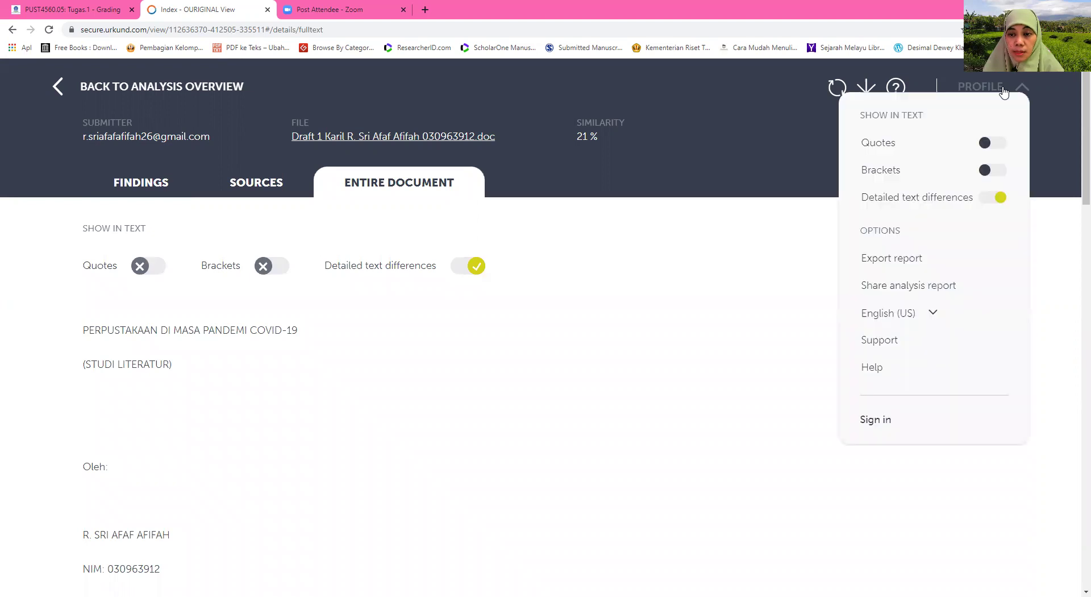
left_click(896, 263)
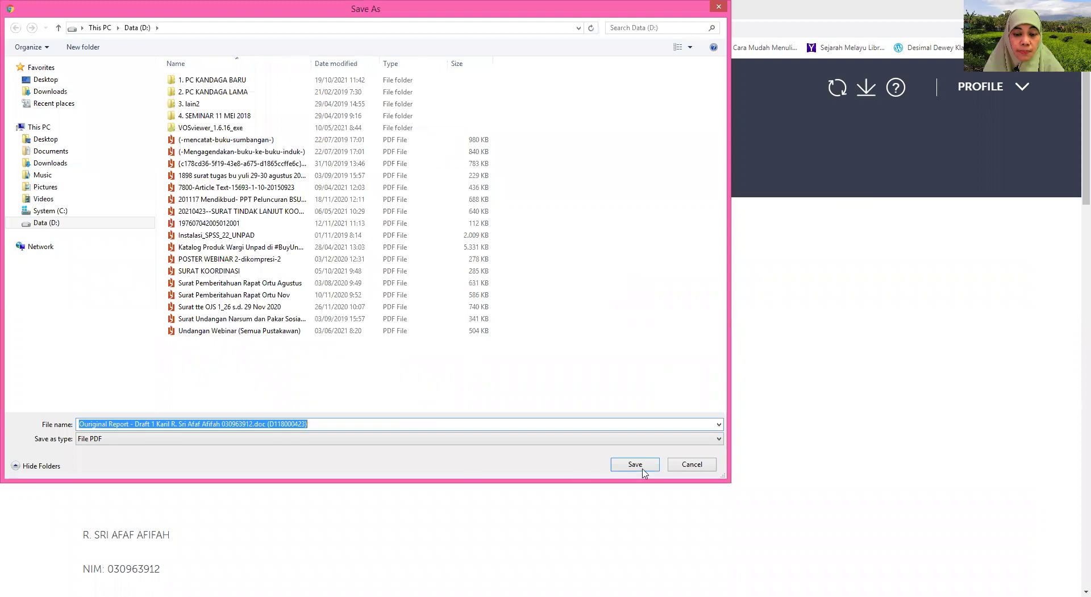
left_click(644, 472)
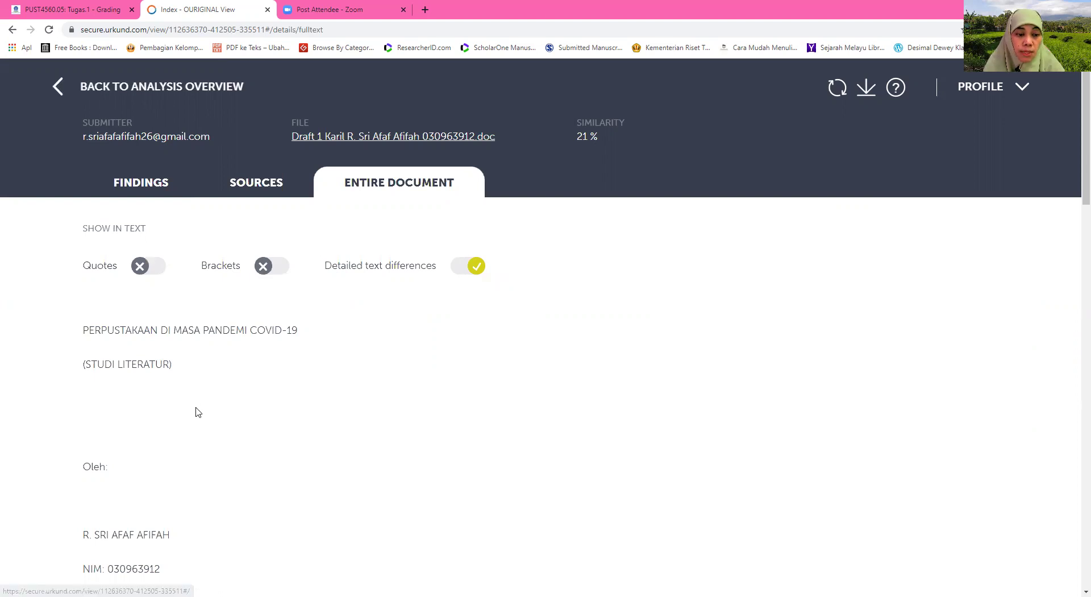
Step: Examine the highlighted matching passages under I.1 Latar Belakang in the entire document
scroll(197, 412, "down", 8)
scroll(197, 412, "down", 6)
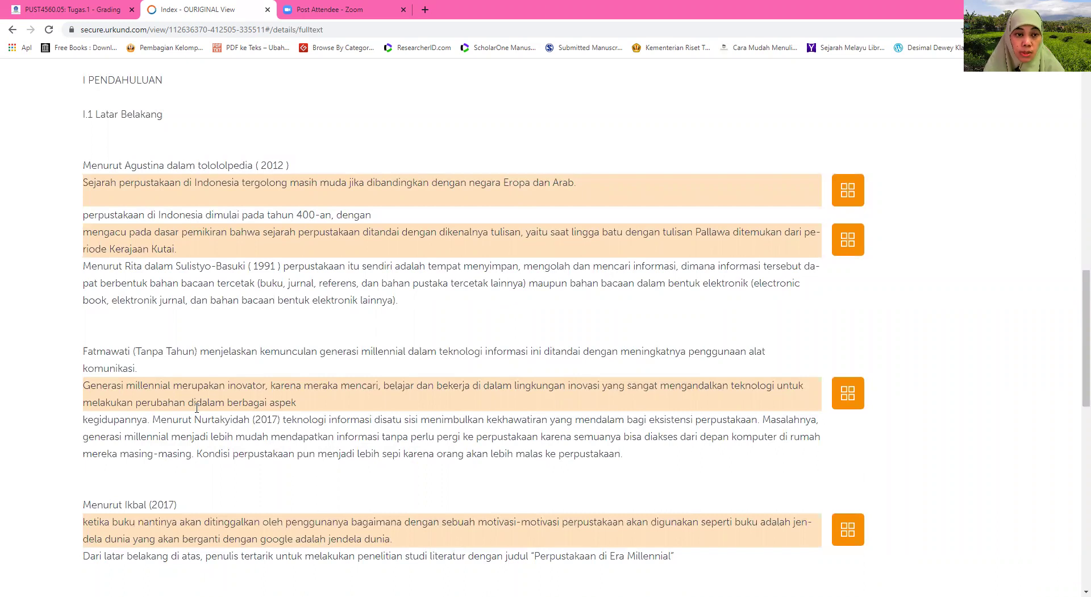
scroll(196, 408, "up", 4)
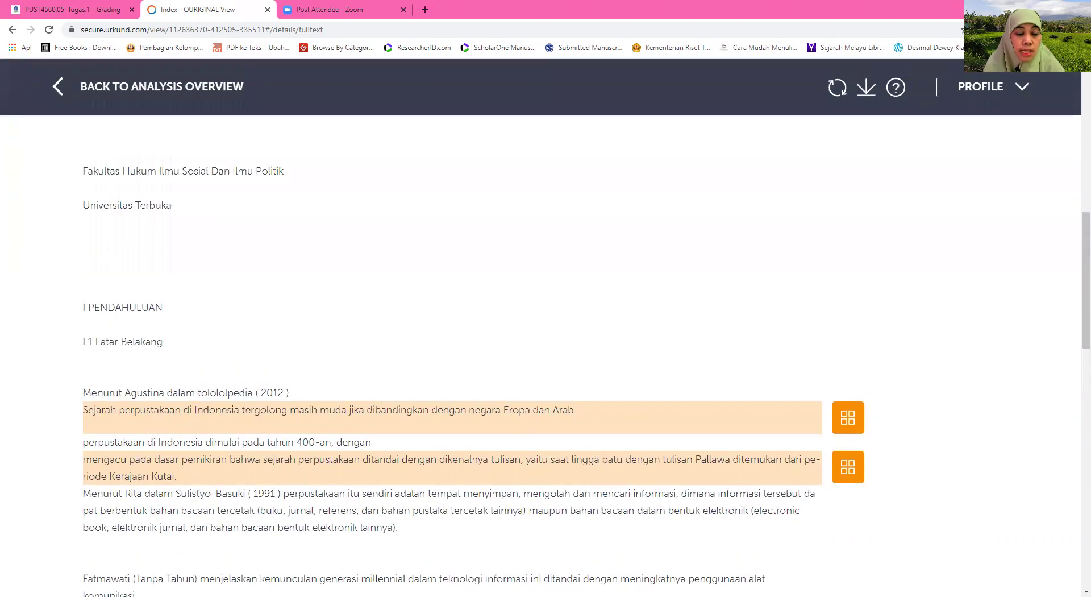